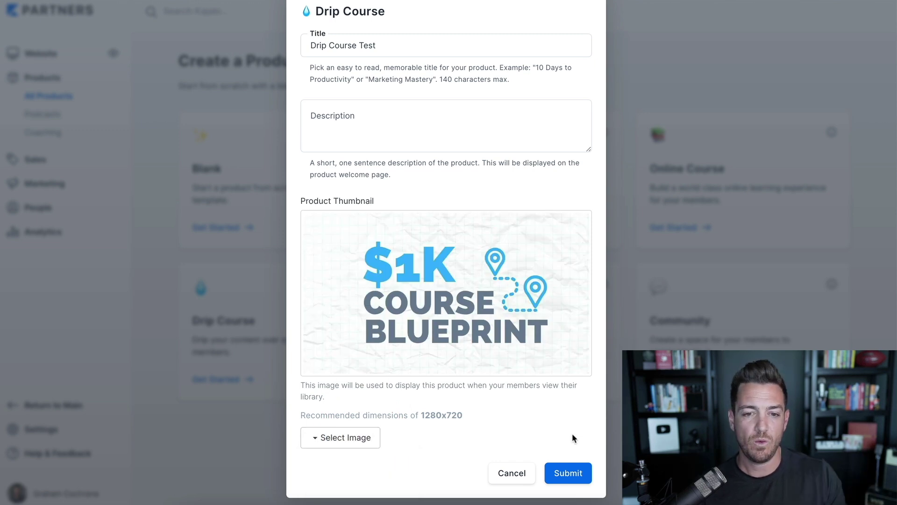
Submit the new drip course product titled "Drip Course Test" and look over its outline.
click(567, 472)
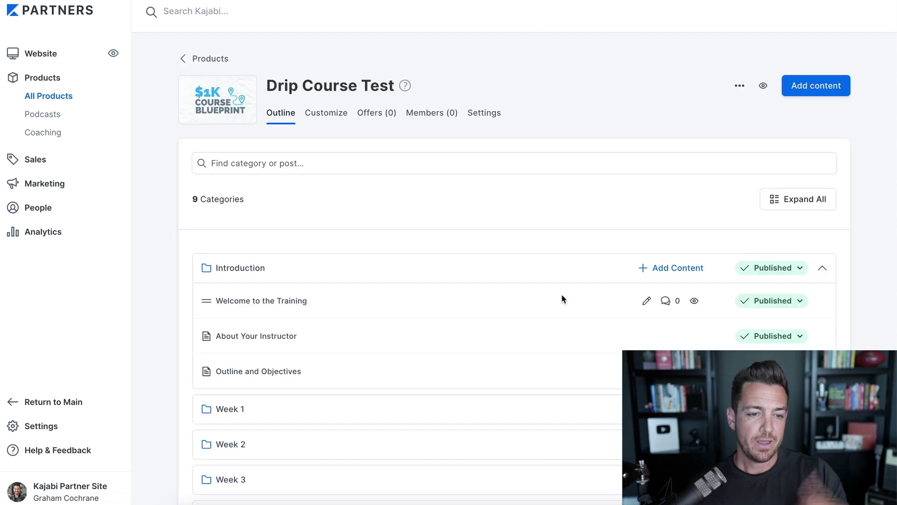
scroll(562, 299, down, 3)
scroll(561, 299, up, 3)
Preview the Drip Course Test product as members see it and review the whole course page.
click(763, 86)
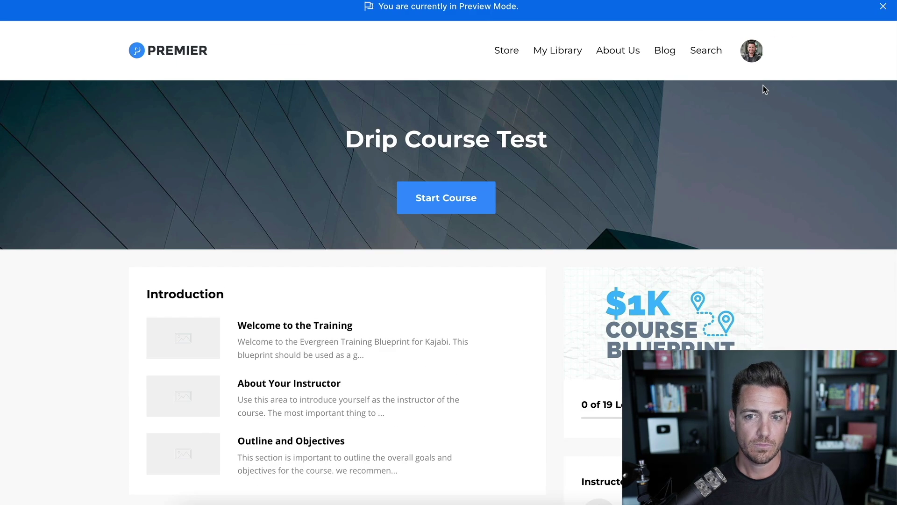
scroll(520, 314, down, 3)
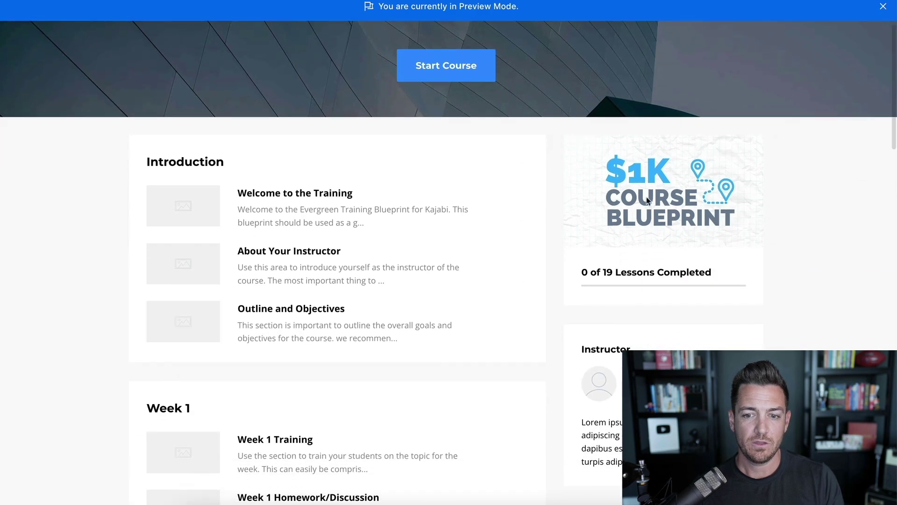
scroll(527, 236, down, 1)
scroll(527, 236, up, 1)
scroll(511, 316, down, 1)
scroll(457, 232, down, 17)
scroll(449, 253, down, 15)
scroll(433, 318, up, 20)
scroll(433, 321, up, 5)
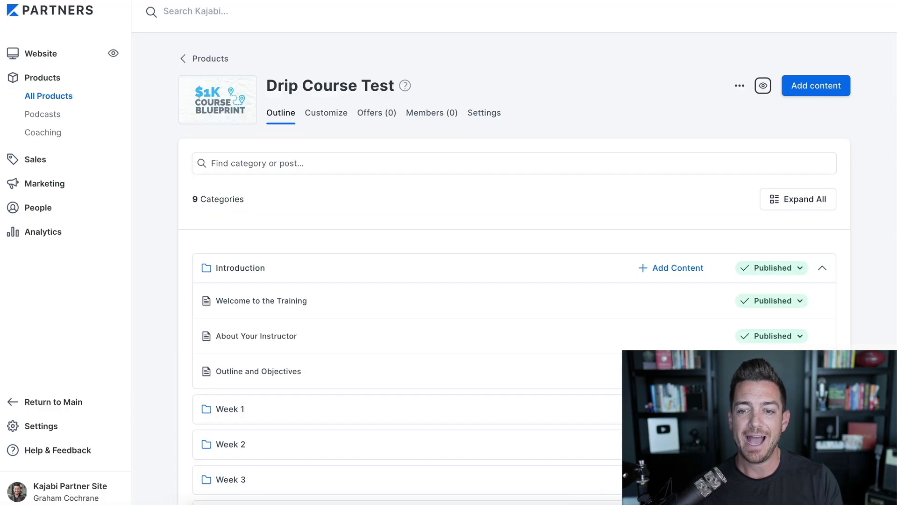
Examine the drip schedule in the course outline, including Week 1's lessons and drip settings, without changing anything.
scroll(843, 344, down, 1)
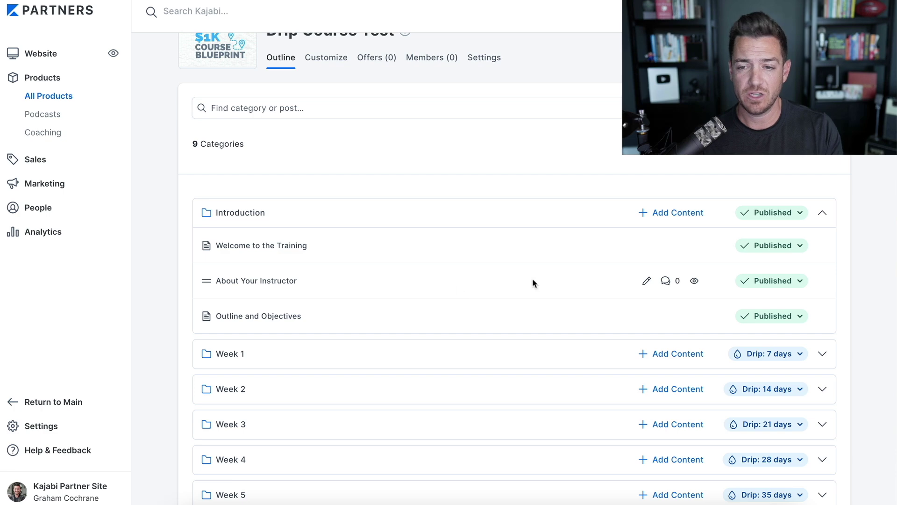
scroll(670, 294, down, 2)
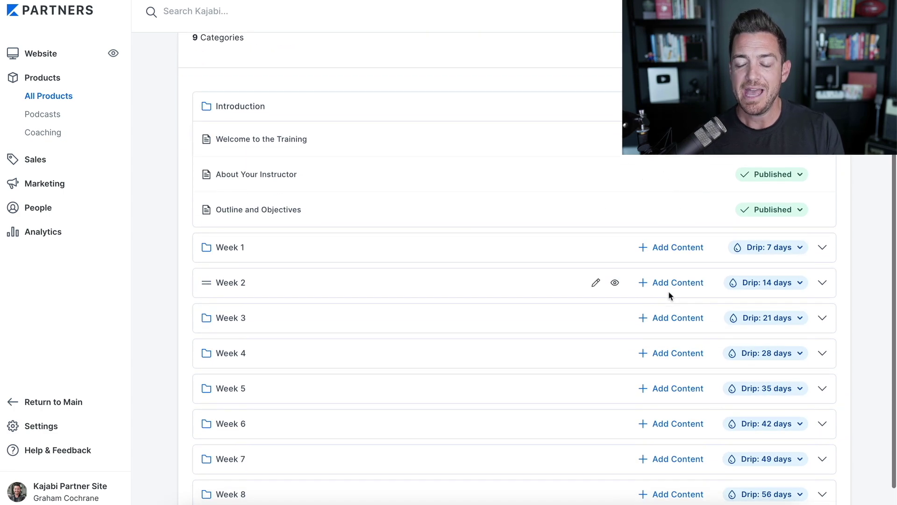
scroll(668, 291, down, 1)
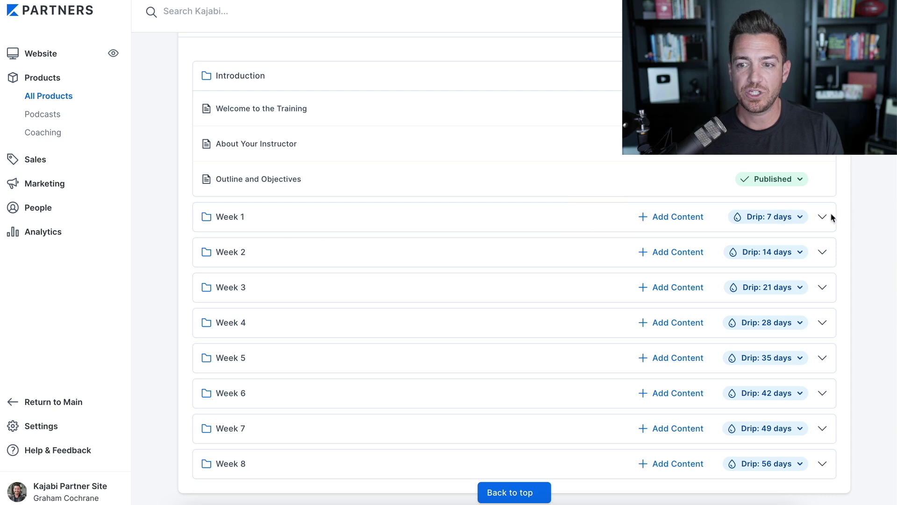
click(823, 217)
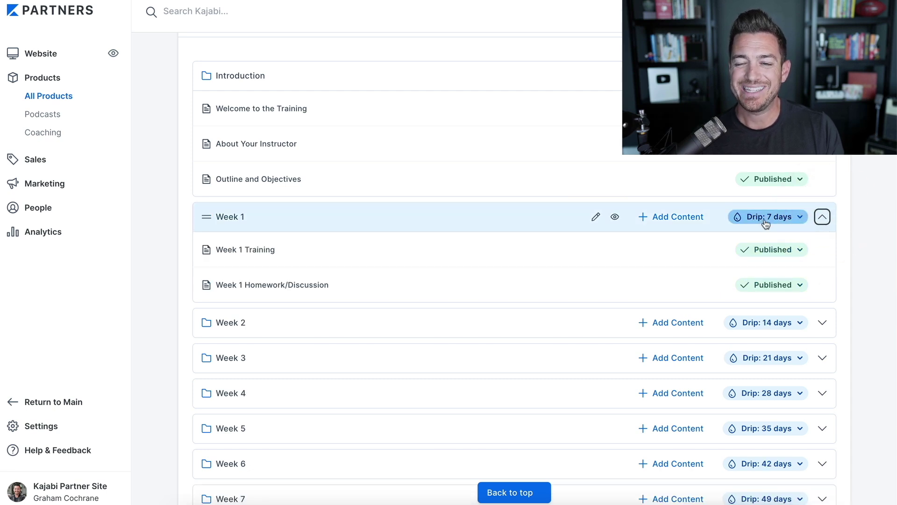
click(800, 219)
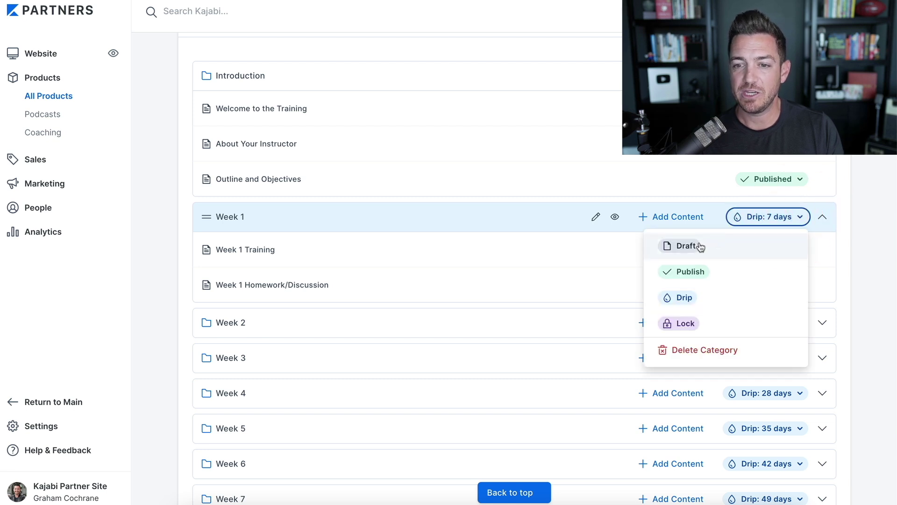
click(728, 297)
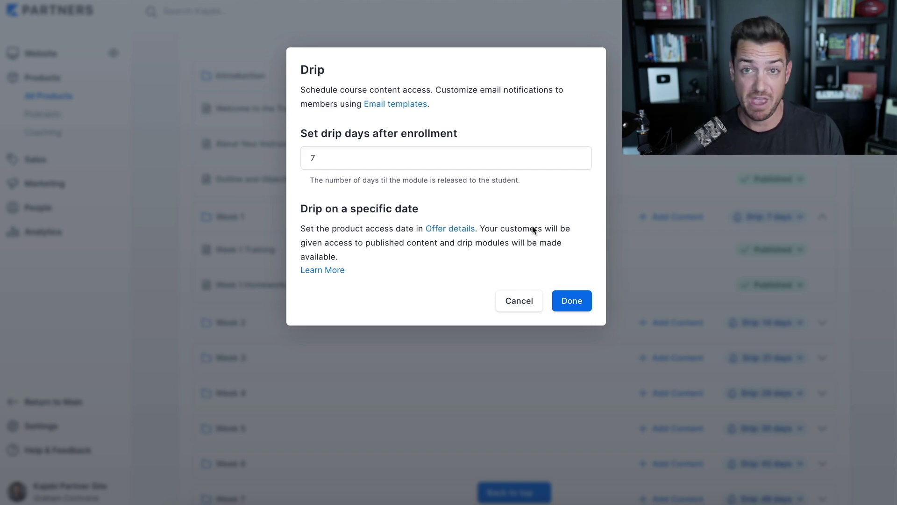
click(518, 304)
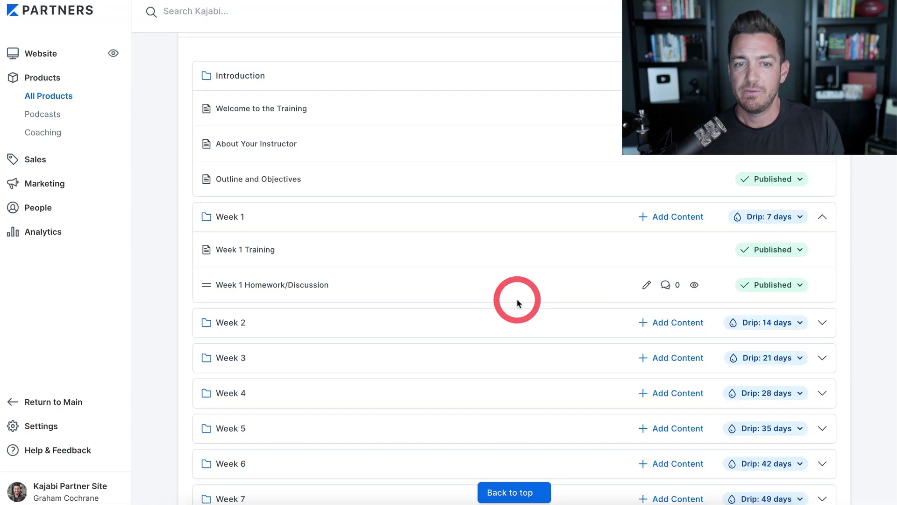
click(822, 216)
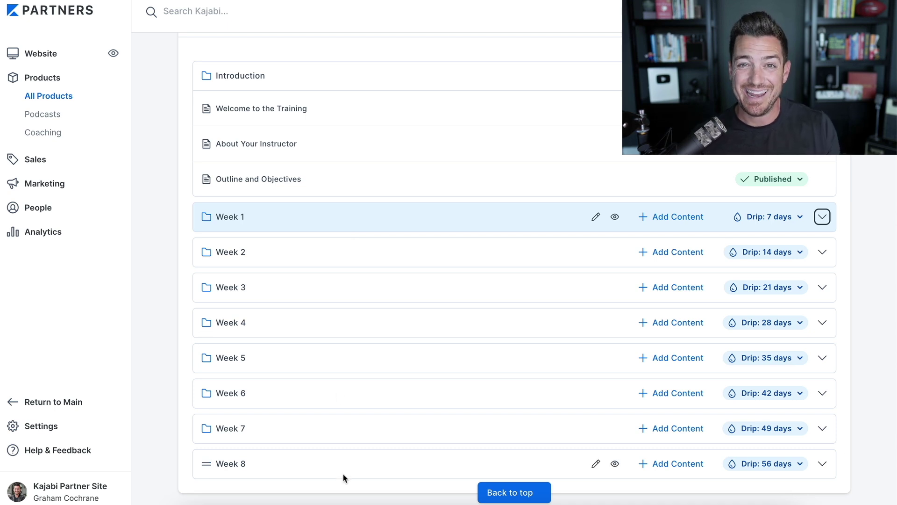
scroll(598, 290, up, 4)
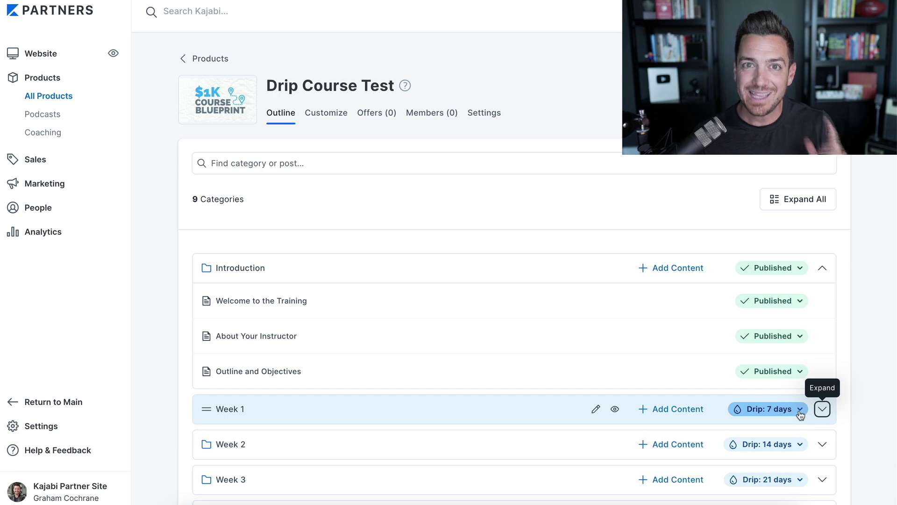
Start a new email campaign of the Email Broadcast type.
click(50, 184)
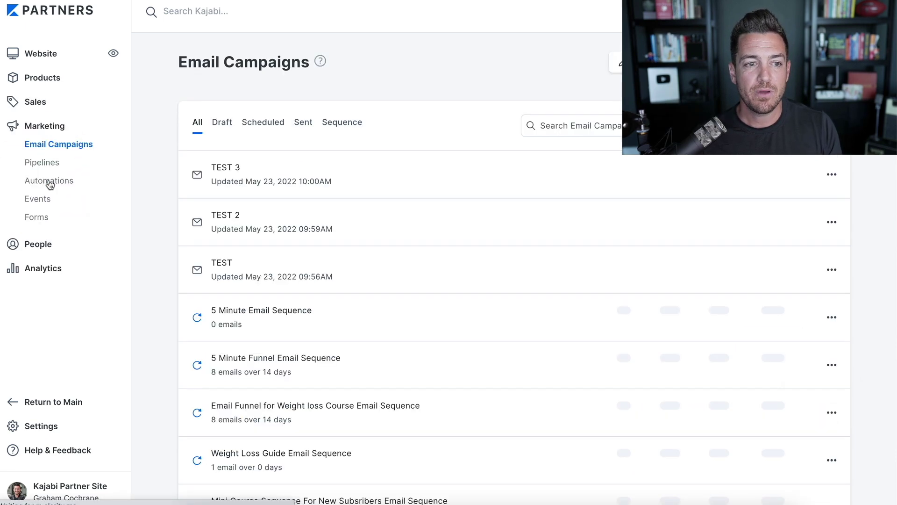
click(617, 62)
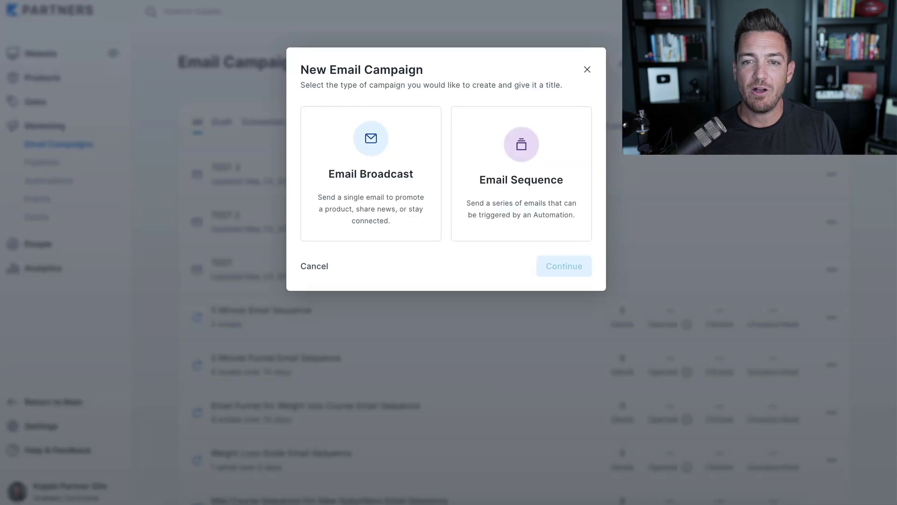
click(422, 161)
click(579, 273)
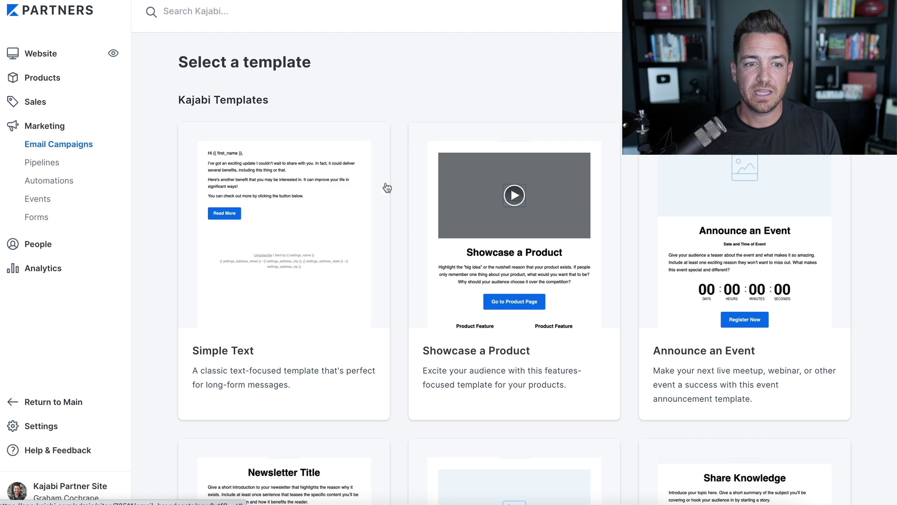
Create the broadcast from the Simple Text template with the title "Test announcement".
click(329, 215)
click(566, 146)
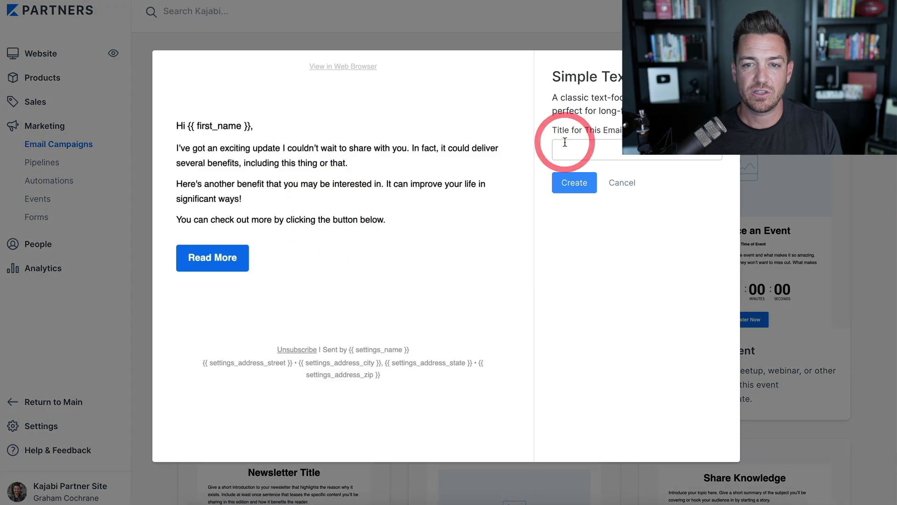
click(571, 149)
text(Test )
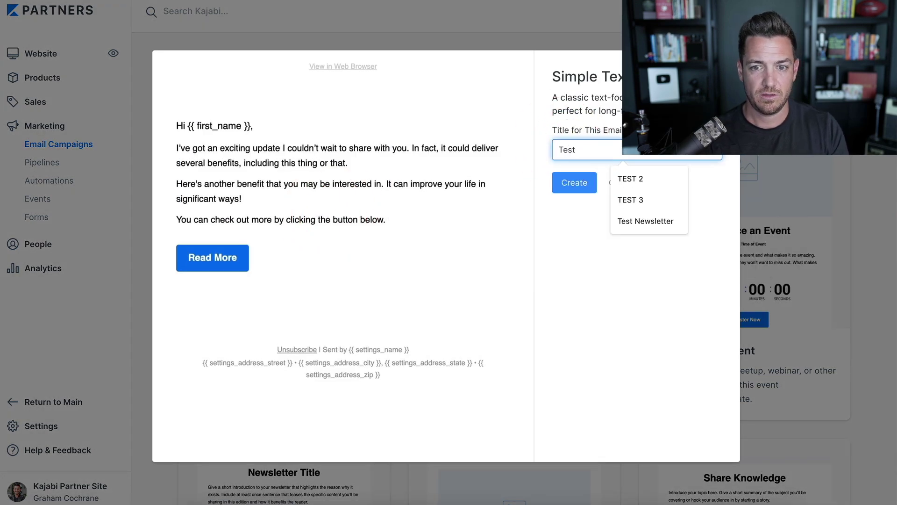
text(announcement)
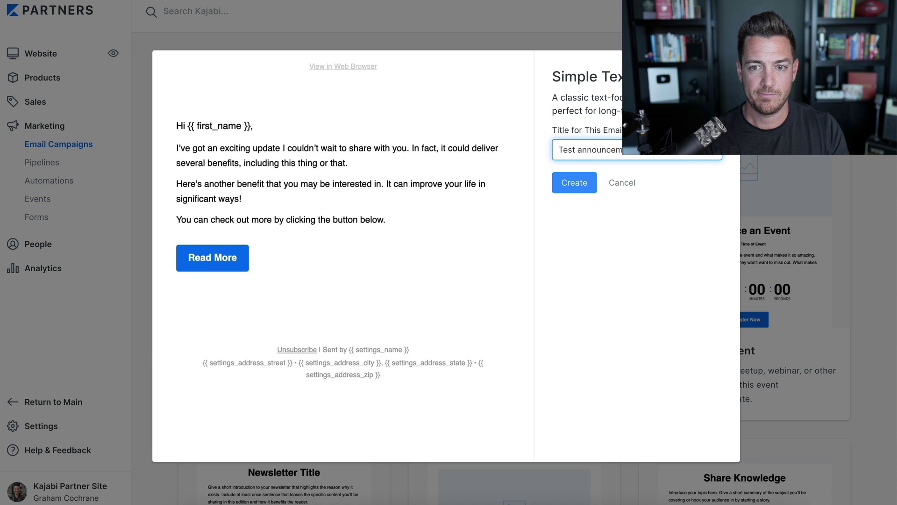
click(579, 183)
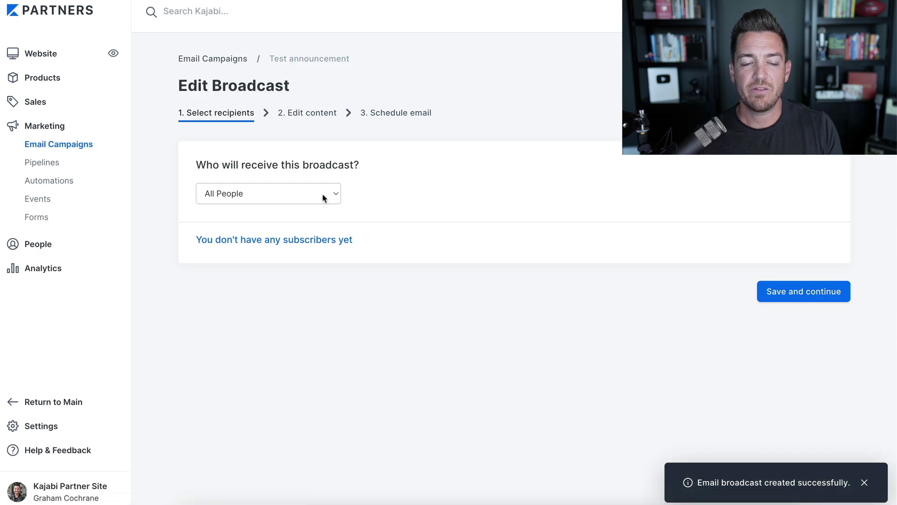
Restrict the broadcast recipients to a custom segment filtered by "Owns any of these product(s)" and search the products for "1k".
click(323, 193)
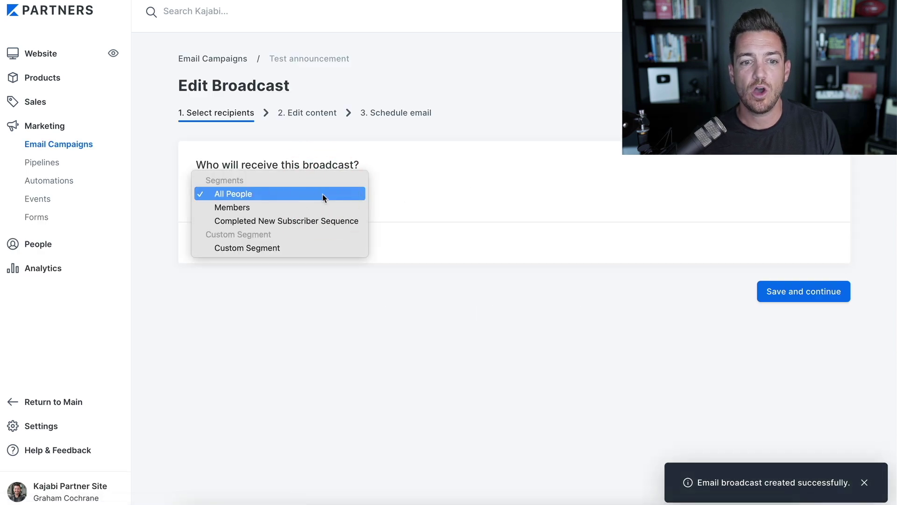
click(340, 247)
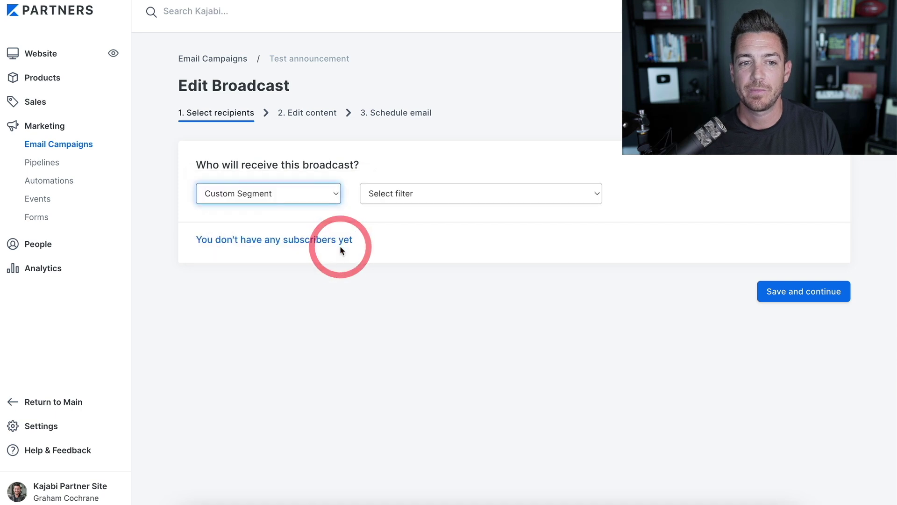
click(506, 190)
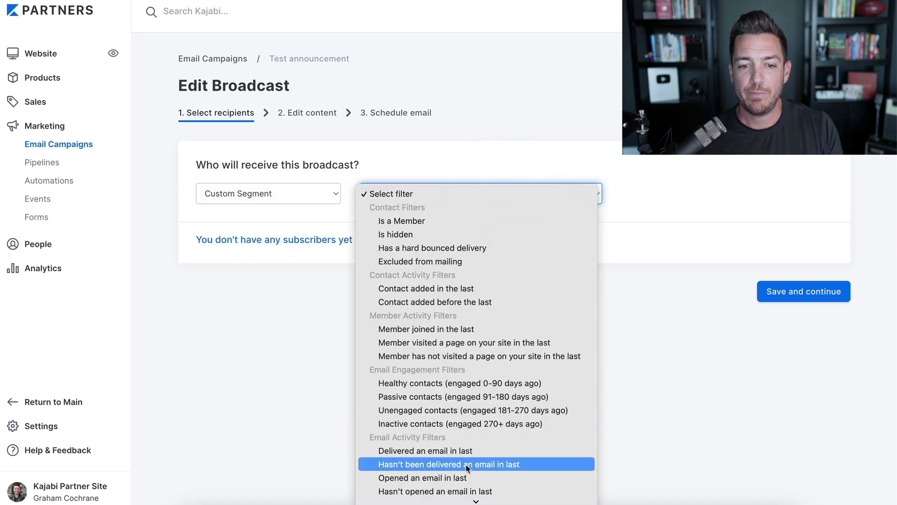
click(462, 416)
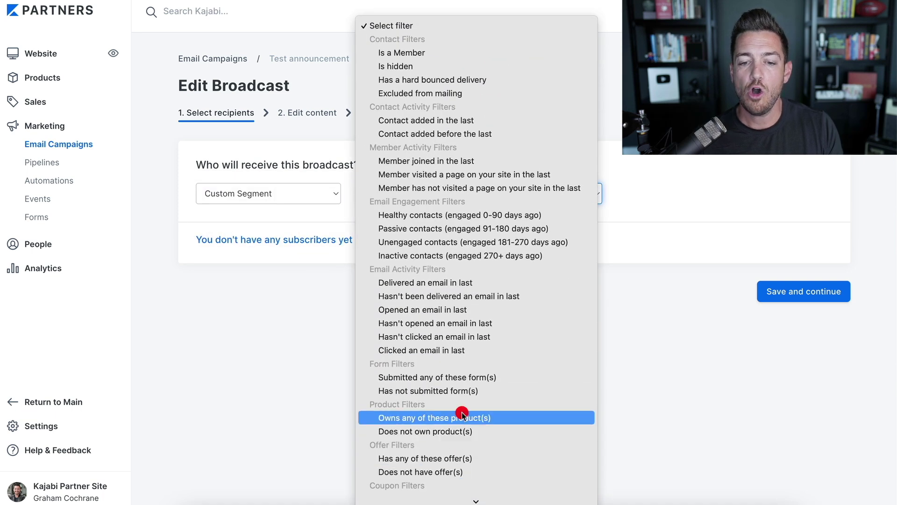
click(670, 194)
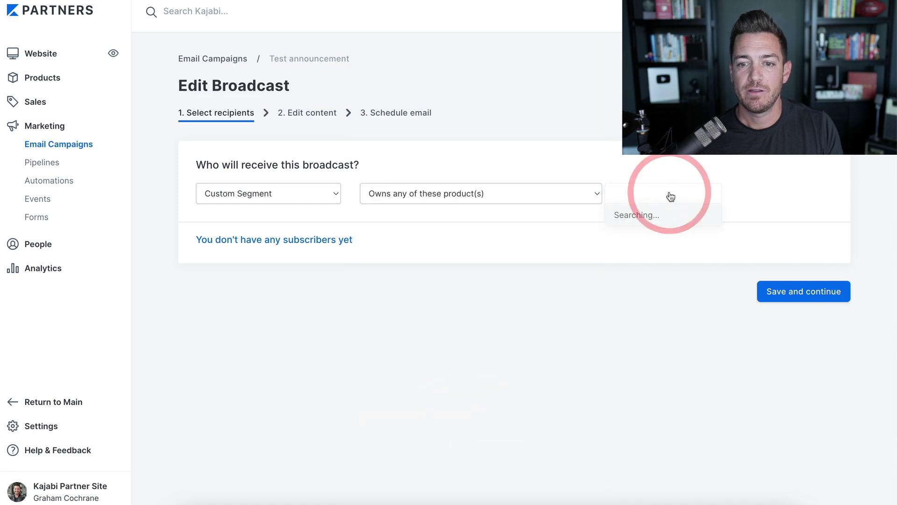
text(1k)
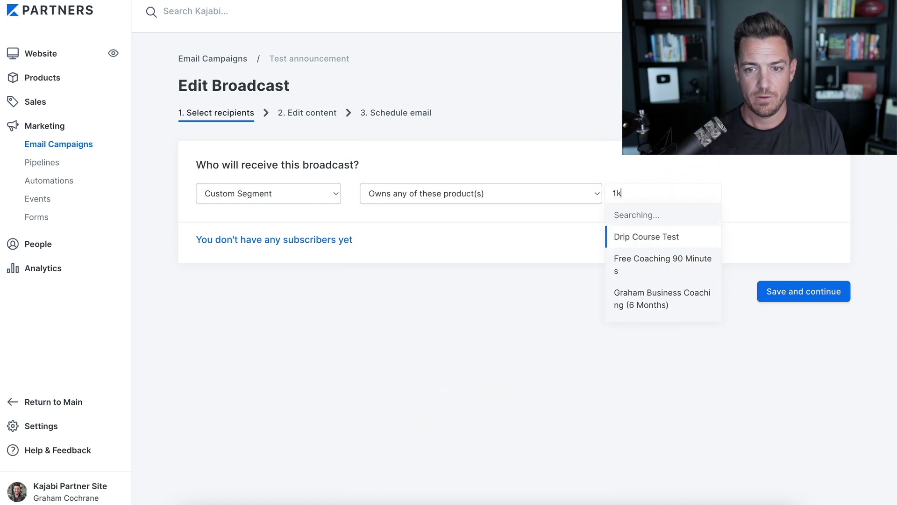